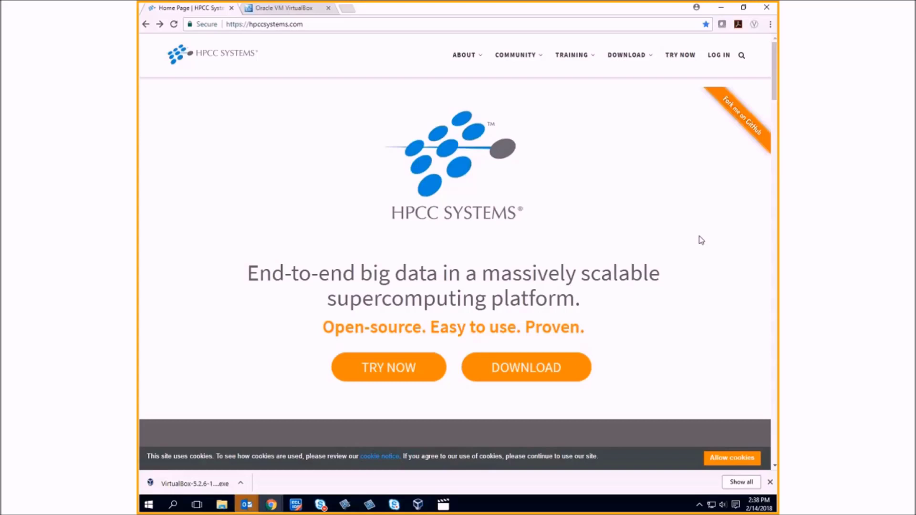
- Switch to the Oracle VM VirtualBox website and go to its Downloads page
{"action": "left_click", "coordinate": [280, 10]}
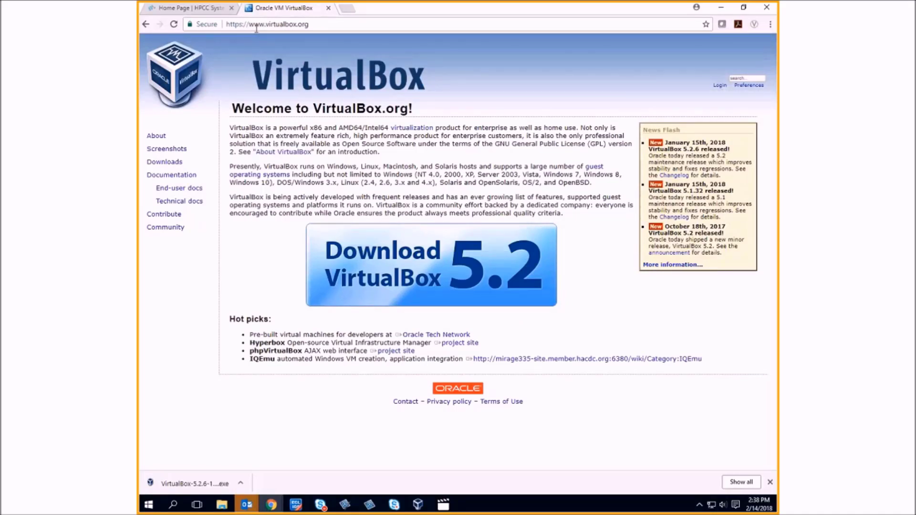
{"action": "left_click", "coordinate": [163, 163]}
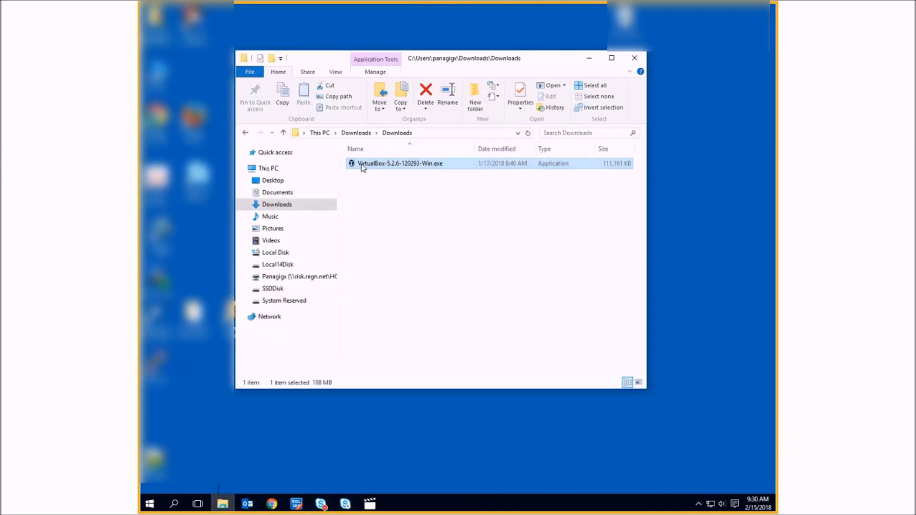
- Run the VirtualBox-5.2.6-120293-Win.exe installer from the Downloads folder
{"action": "double_click", "coordinate": [362, 165]}
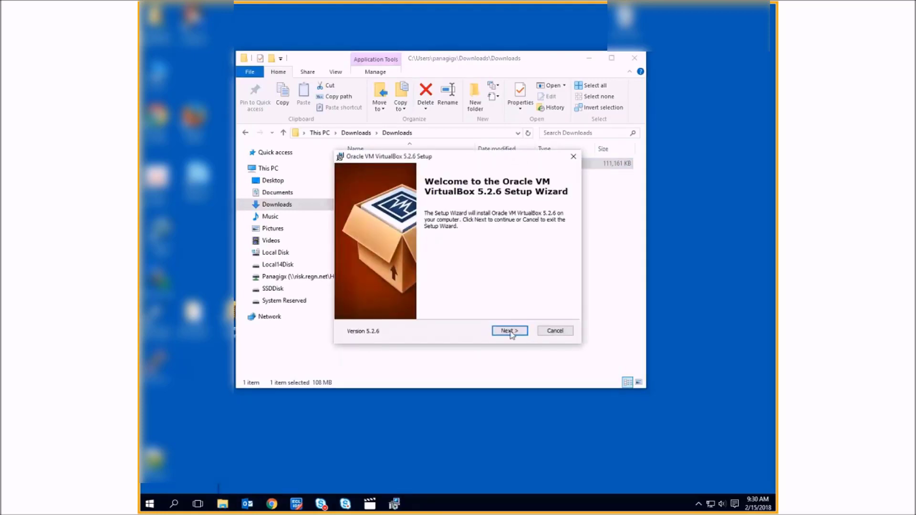
- Install VirtualBox 5.2.6 without a Quick Launch Bar shortcut, accepting the network warning, then launch it
{"action": "left_click", "coordinate": [510, 331]}
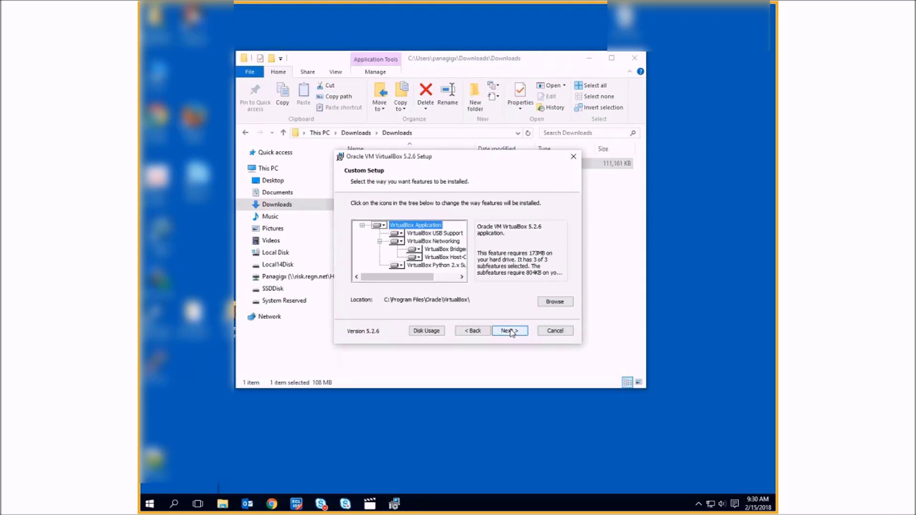
{"action": "left_click", "coordinate": [510, 331]}
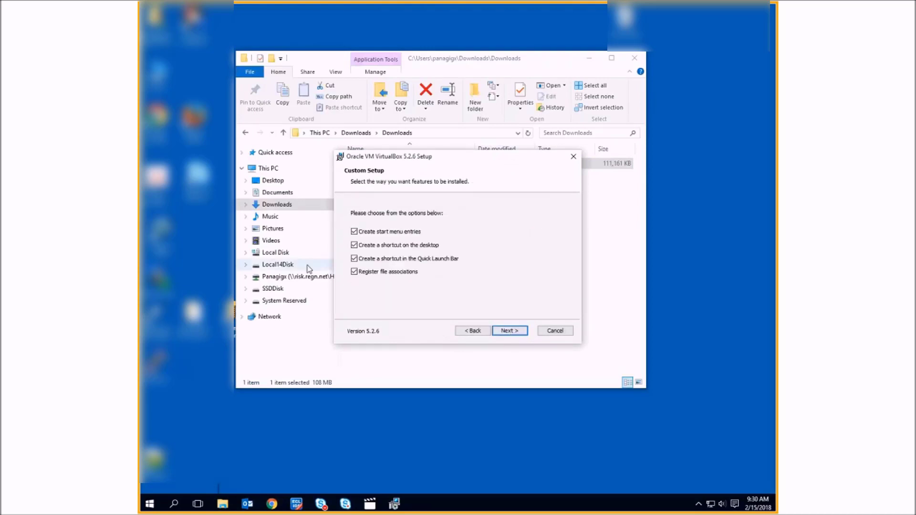
{"action": "left_click", "coordinate": [354, 260]}
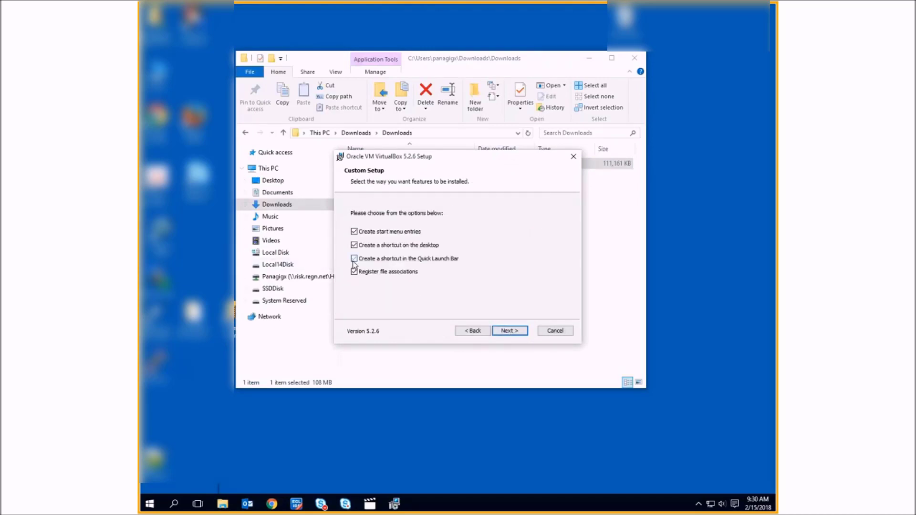
{"action": "left_click", "coordinate": [510, 331]}
{"action": "left_click", "coordinate": [507, 330]}
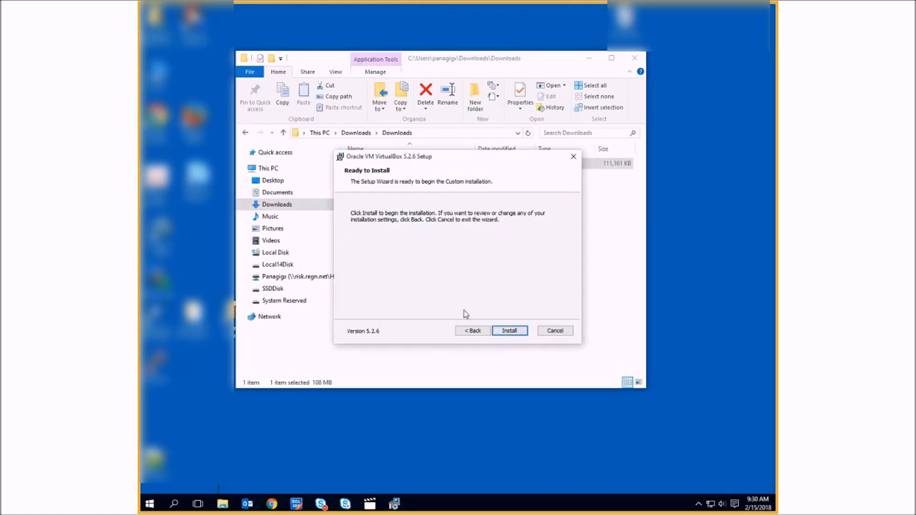
{"action": "left_click", "coordinate": [509, 330]}
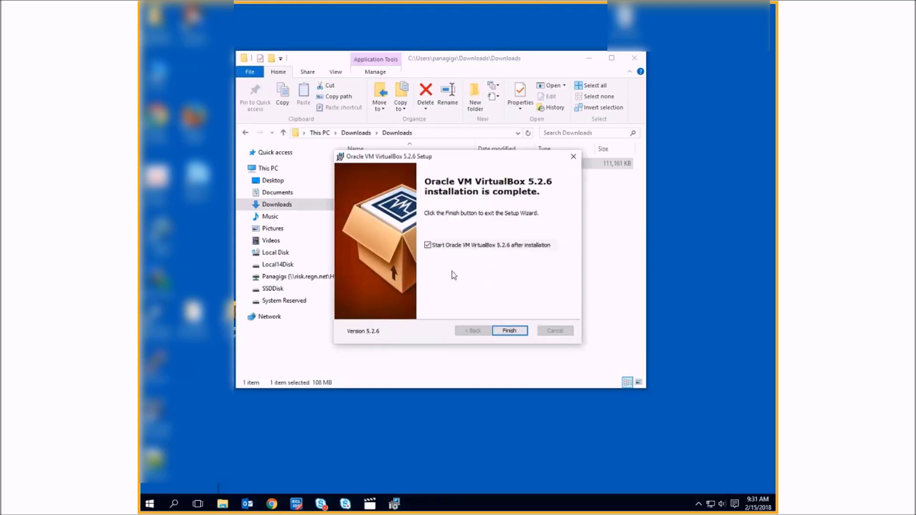
{"action": "left_click", "coordinate": [509, 331]}
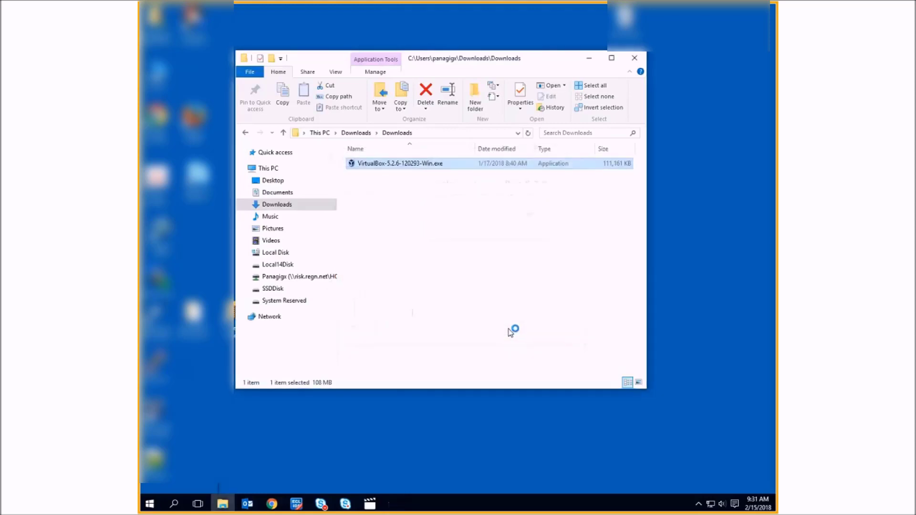
- Close the Downloads folder and go to hpccsystems.com Virtual Machine downloads with Windows selected
{"action": "left_click", "coordinate": [633, 58]}
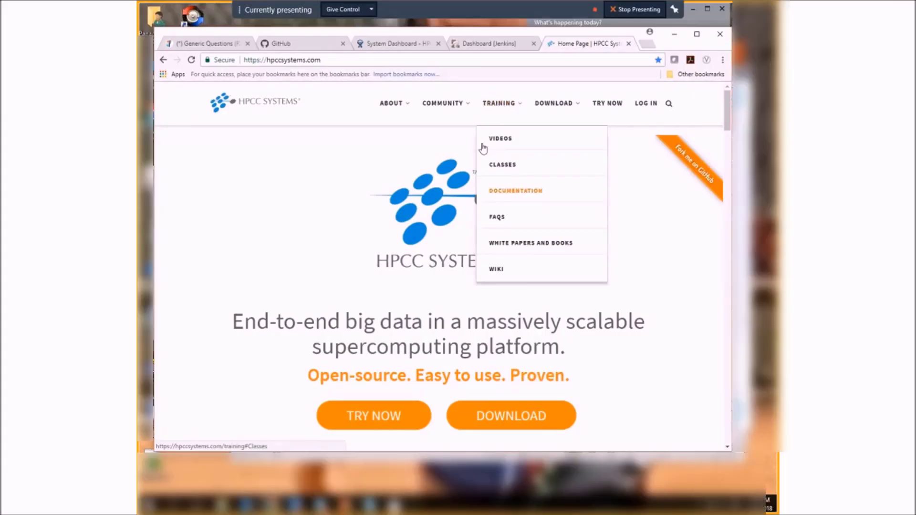
{"action": "mouse_move", "coordinate": [554, 103]}
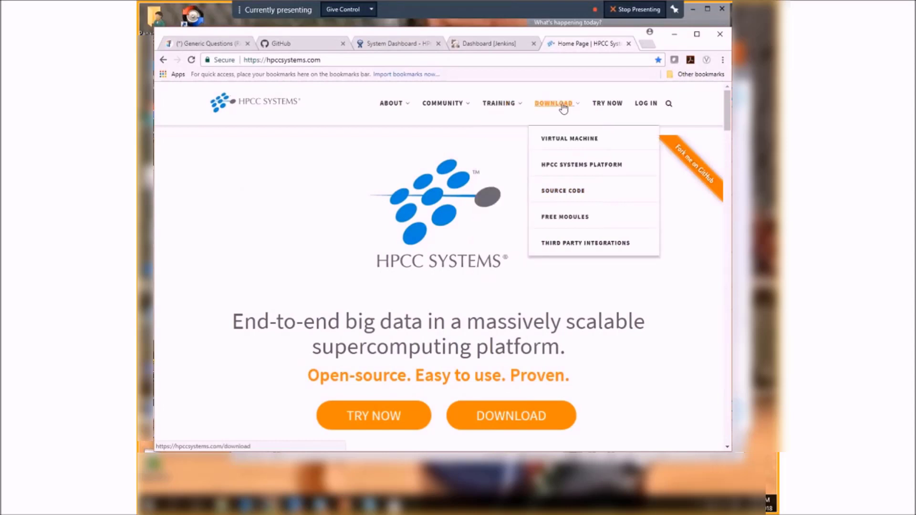
{"action": "left_click", "coordinate": [554, 139]}
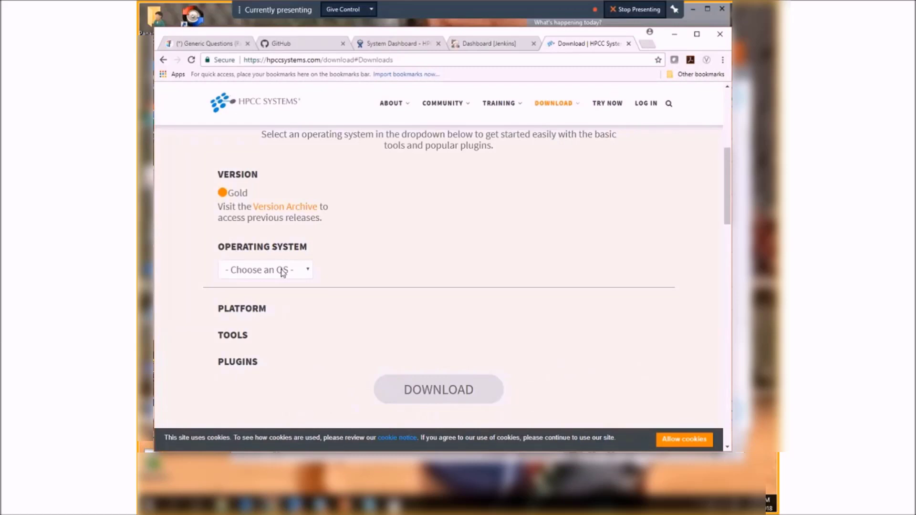
{"action": "left_click", "coordinate": [308, 272]}
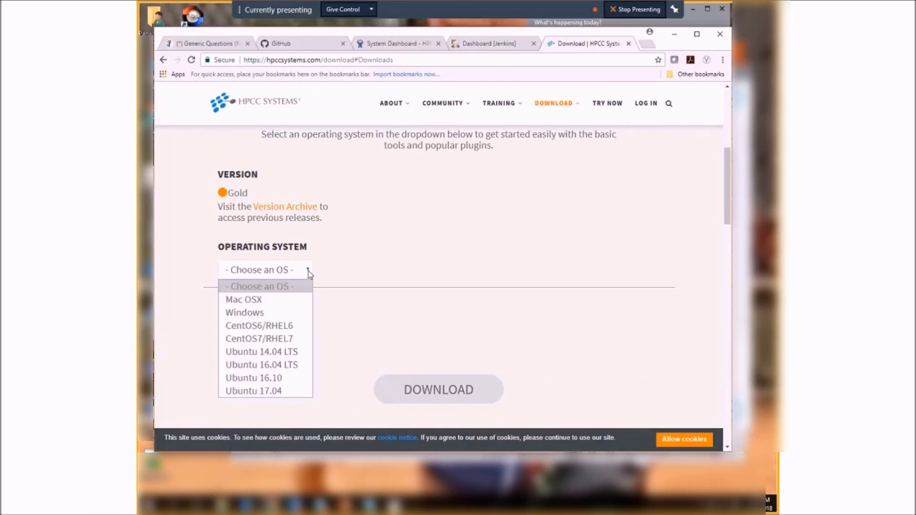
{"action": "left_click", "coordinate": [244, 313]}
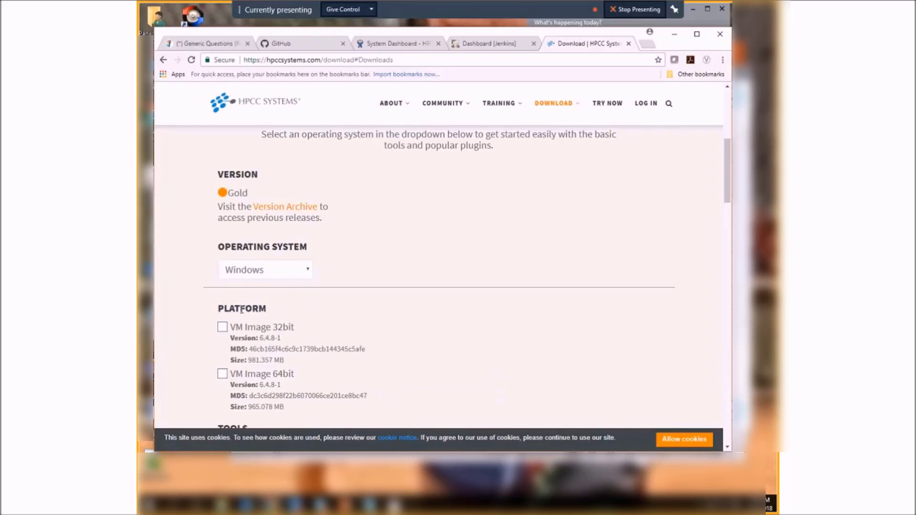
{"action": "scroll", "coordinate": [438, 302], "scroll_direction": "down", "scroll_amount": 9}
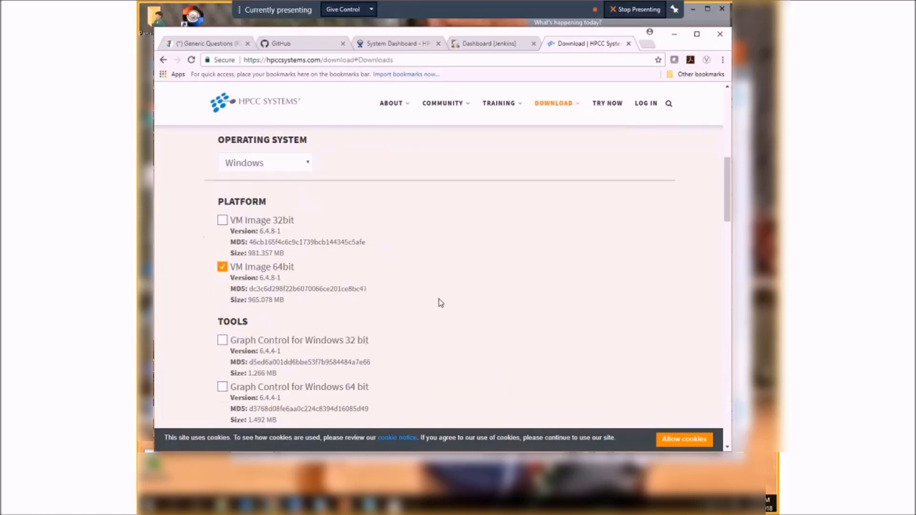
- Download the 64-bit VM image and choose HPCCSystemsVM-amd64-6.4.8-1.ova from Downloads in Import Appliance
{"action": "left_click", "coordinate": [439, 305]}
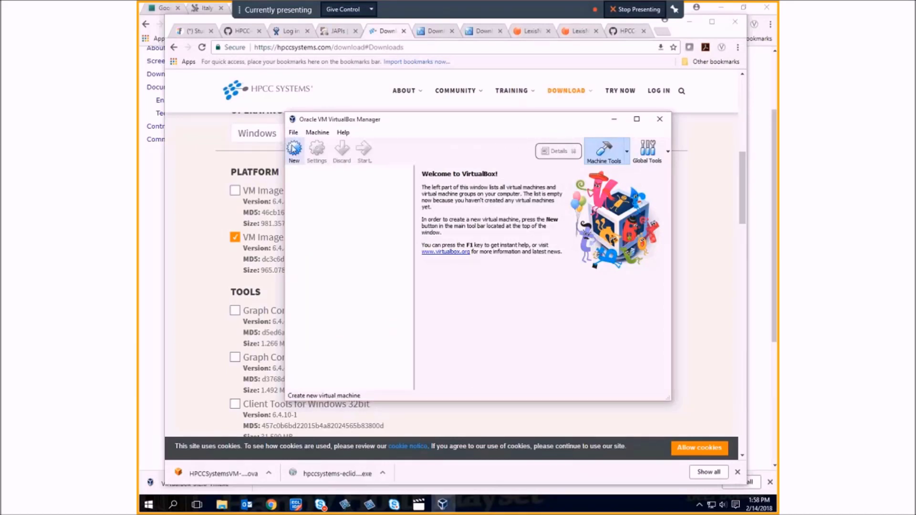
{"action": "left_click", "coordinate": [293, 133]}
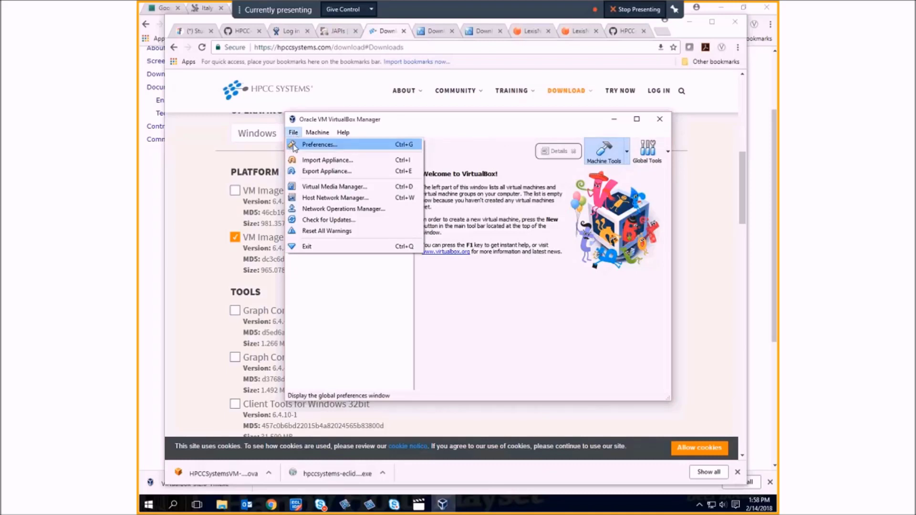
{"action": "left_click", "coordinate": [313, 161]}
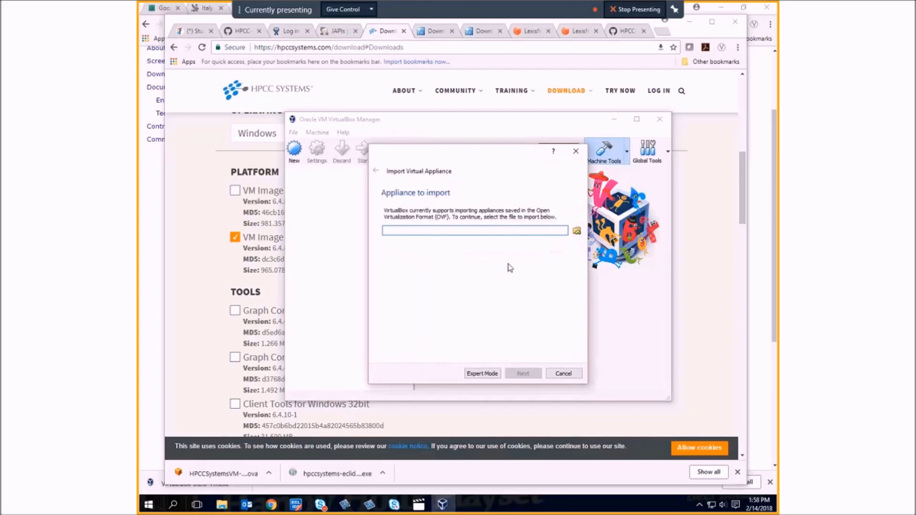
{"action": "left_click", "coordinate": [577, 231]}
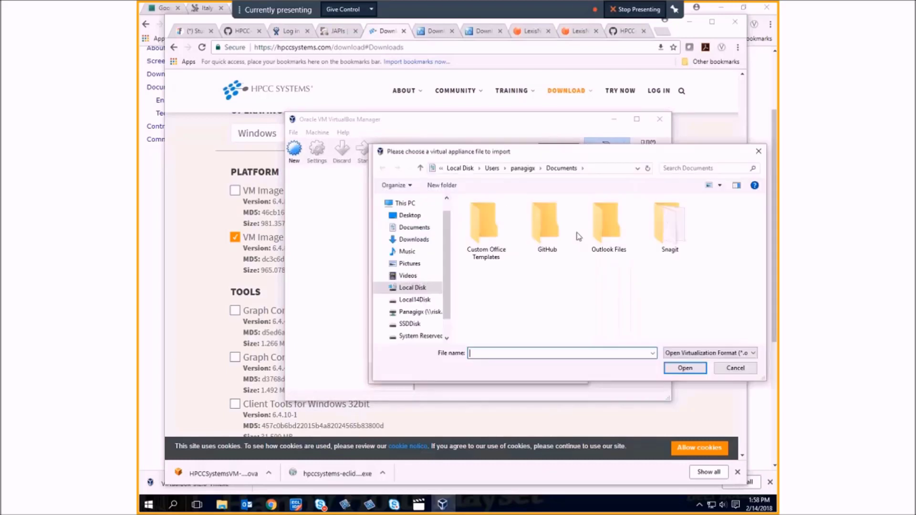
{"action": "left_click", "coordinate": [409, 240]}
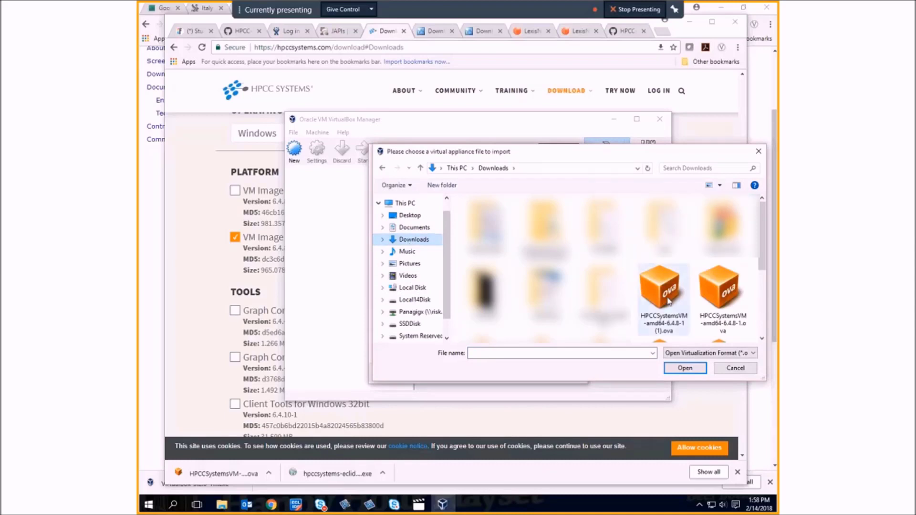
{"action": "left_click", "coordinate": [713, 300]}
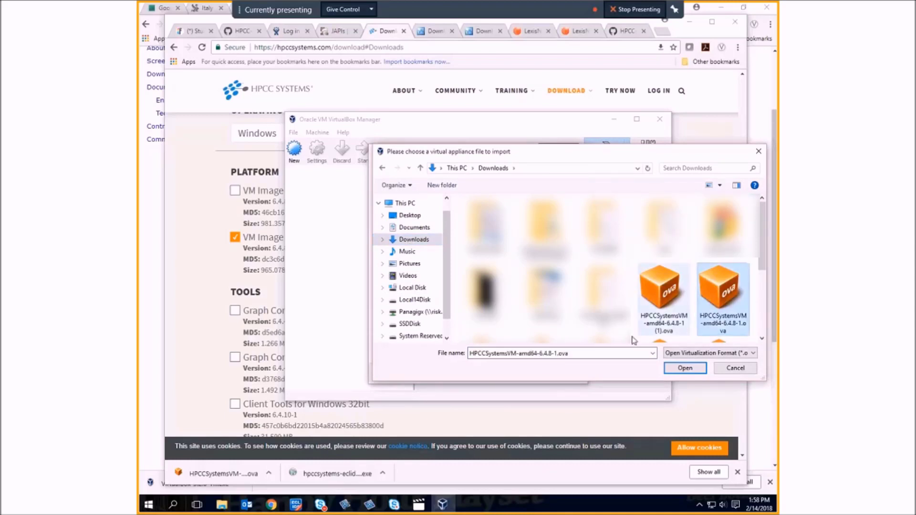
{"action": "key", "text": "Return"}
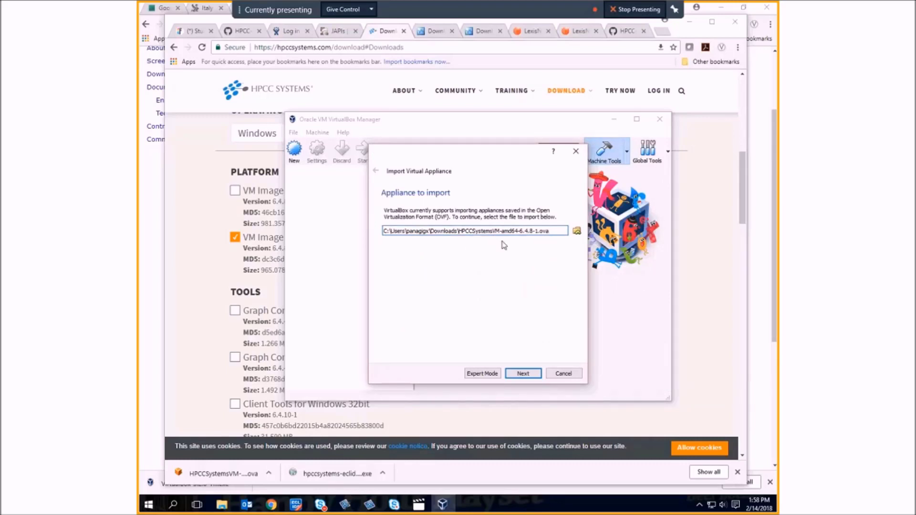
- Review the appliance settings and import HPCCSystemsVM-amd64-6.4.8-1 into VirtualBox
{"action": "key", "text": "Return"}
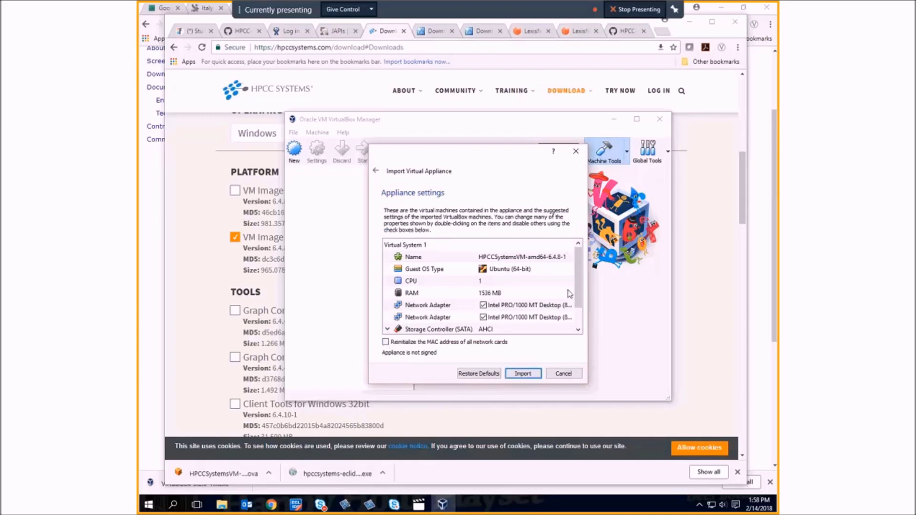
{"action": "scroll", "coordinate": [567, 290], "scroll_direction": "down", "scroll_amount": 1}
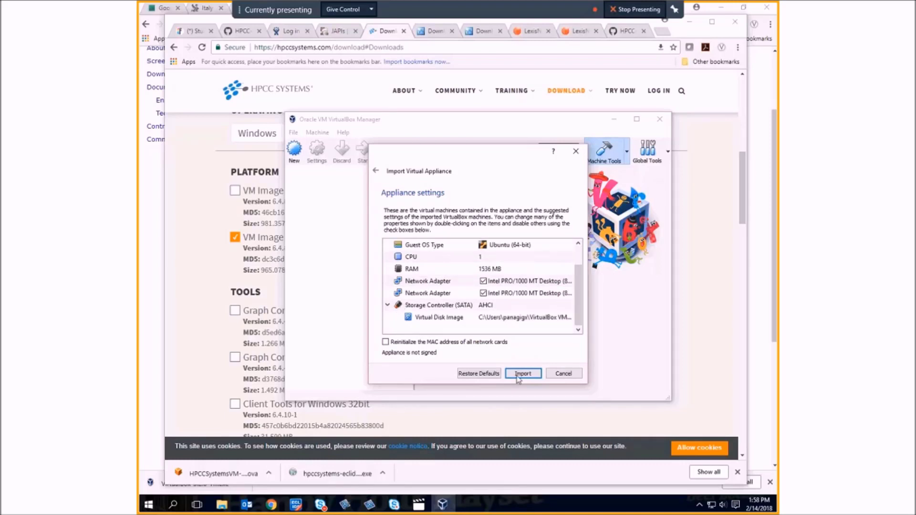
{"action": "left_click", "coordinate": [518, 371]}
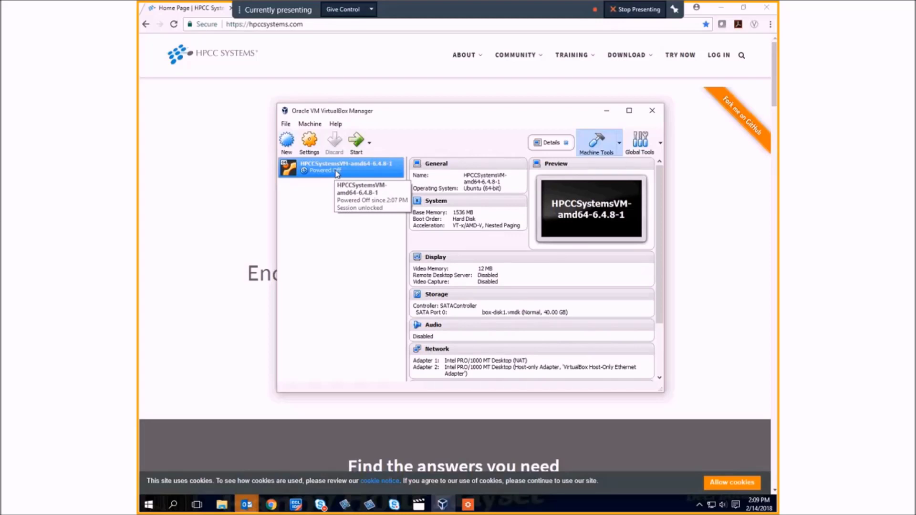
{"action": "left_click", "coordinate": [309, 140]}
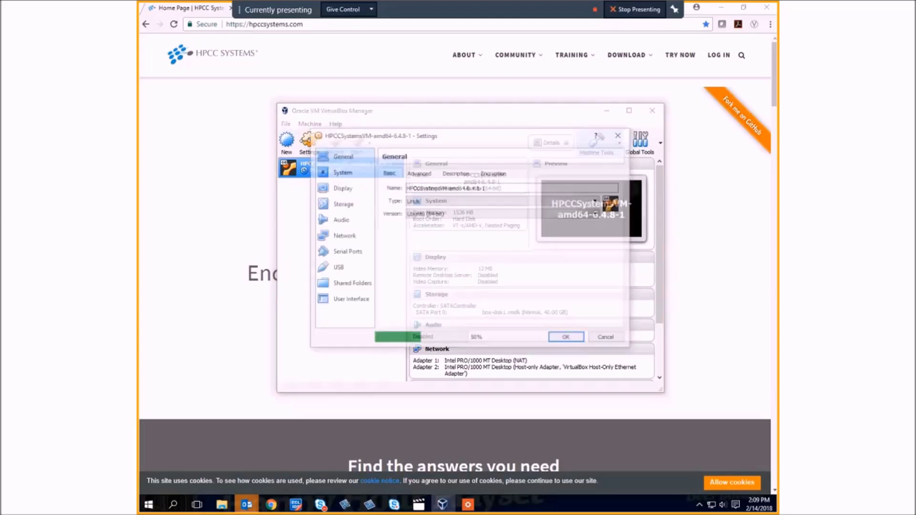
{"action": "left_click", "coordinate": [336, 239]}
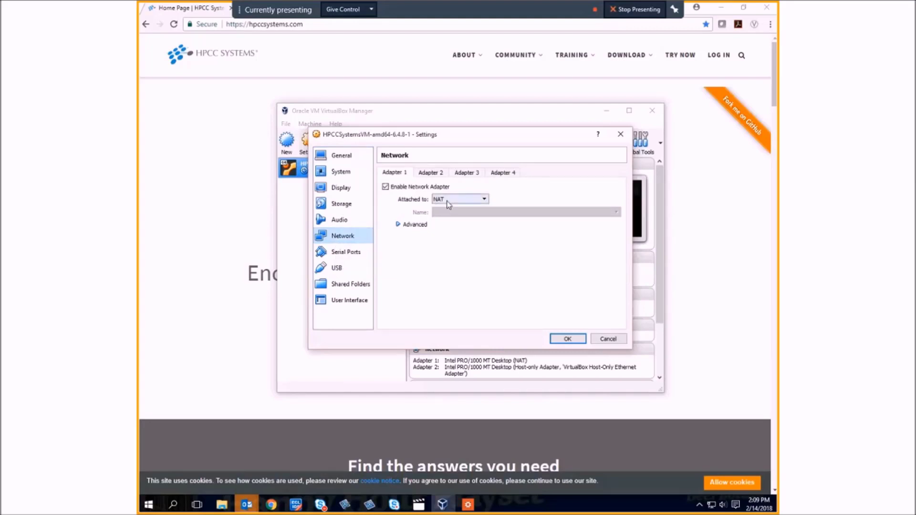
{"action": "left_click", "coordinate": [429, 173]}
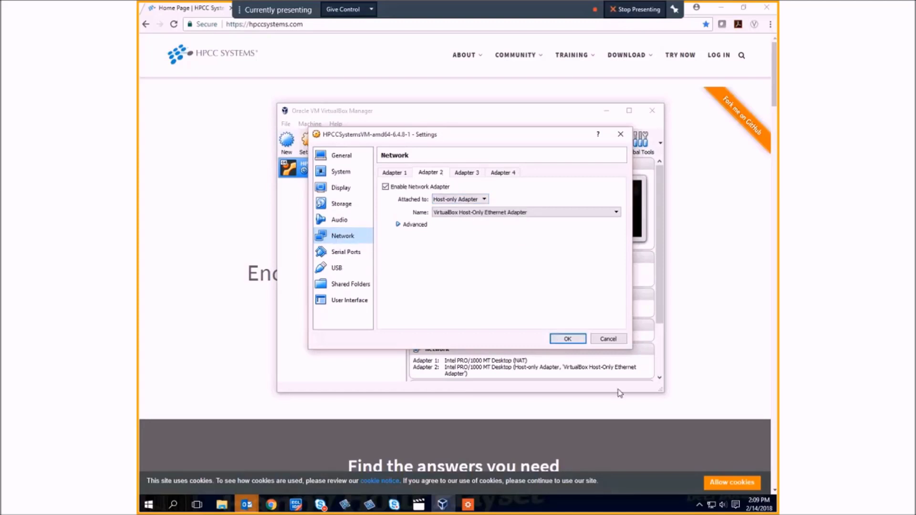
{"action": "left_click", "coordinate": [557, 338]}
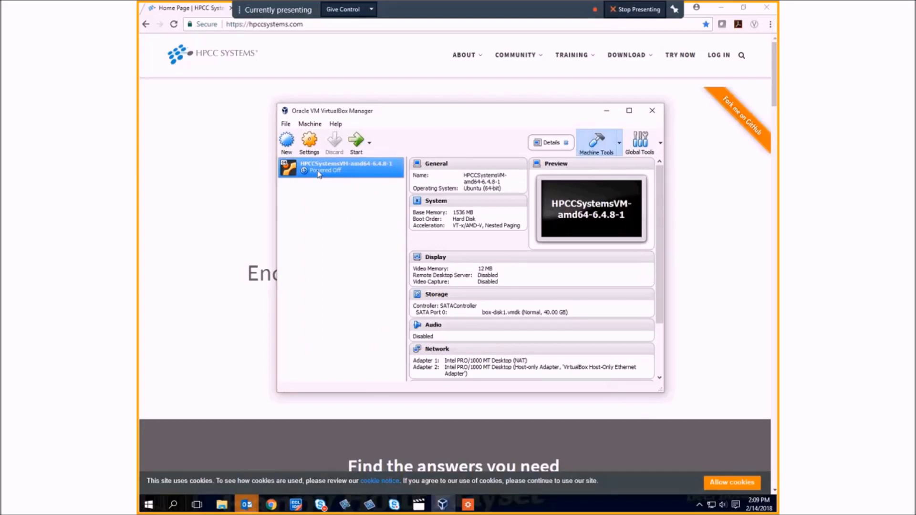
- Start HPCCSystemsVM-amd64-6.4.8-1 and move its window up and left while it boots to login
{"action": "double_click", "coordinate": [328, 177]}
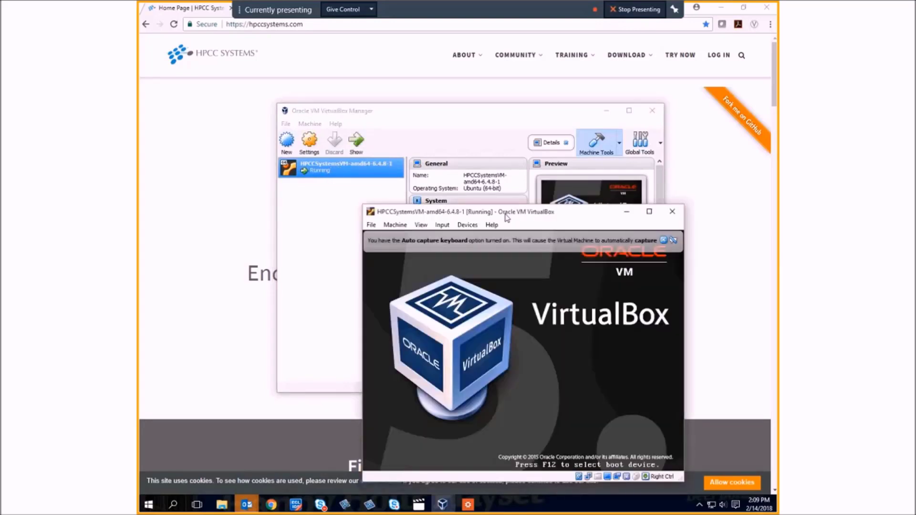
{"action": "left_click_drag", "start_coordinate": [504, 215], "coordinate": [473, 140]}
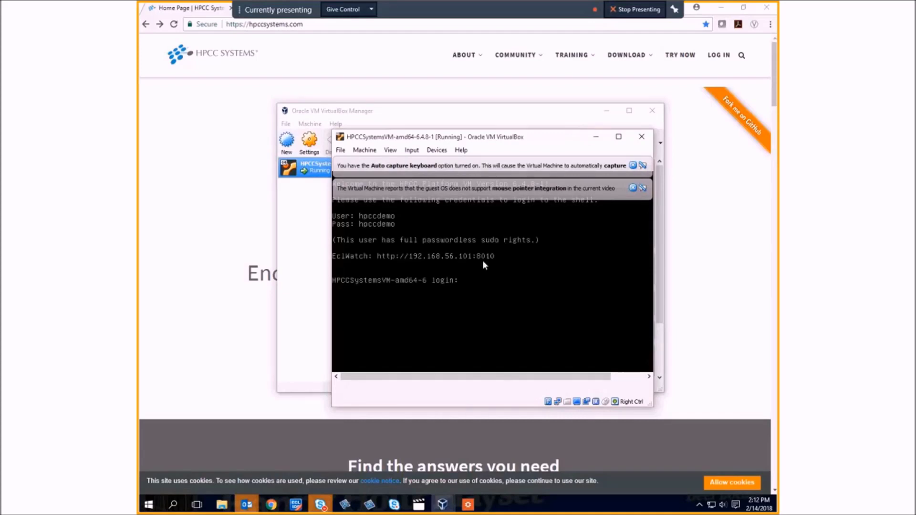
- Enter the ECL Watch address 192.168.56.101:8010 in Chrome's address bar
{"action": "left_click", "coordinate": [331, 28]}
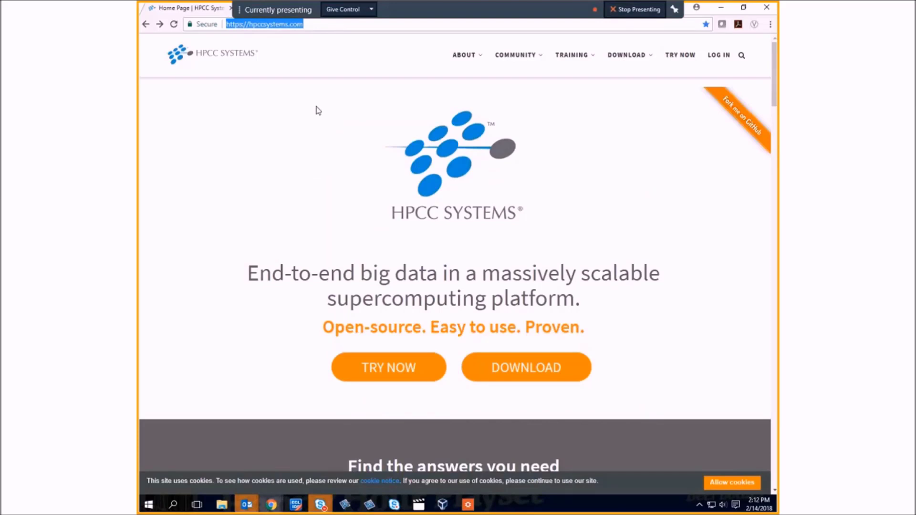
{"action": "type", "text": "192.168"}
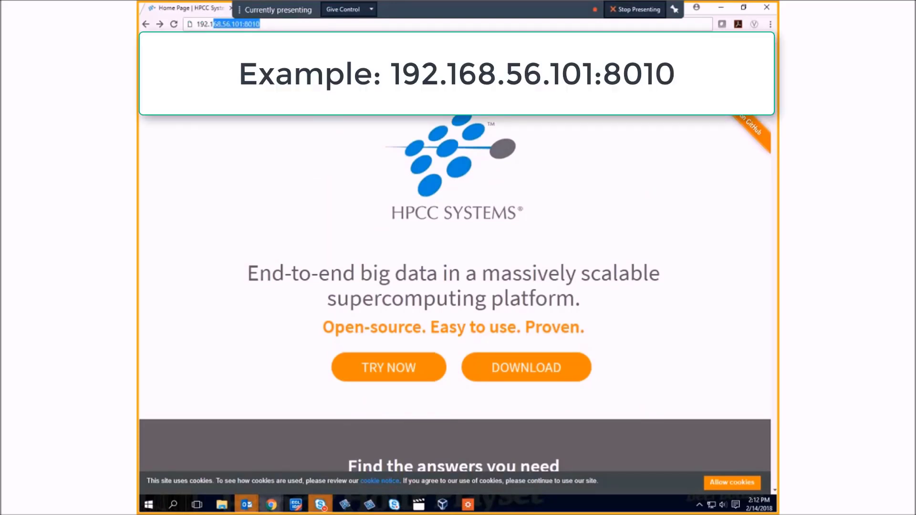
{"action": "type", "text": ".56."}
{"action": "type", "text": "."}
{"action": "type", "text": "101"}
{"action": "type", "text": ":"}
{"action": "type", "text": "80"}
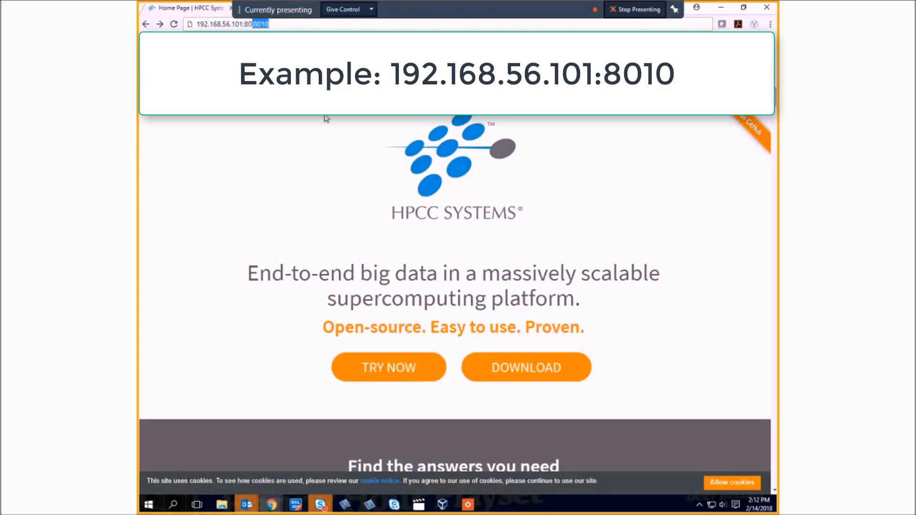
{"action": "type", "text": "10"}
{"action": "key", "text": "Return"}
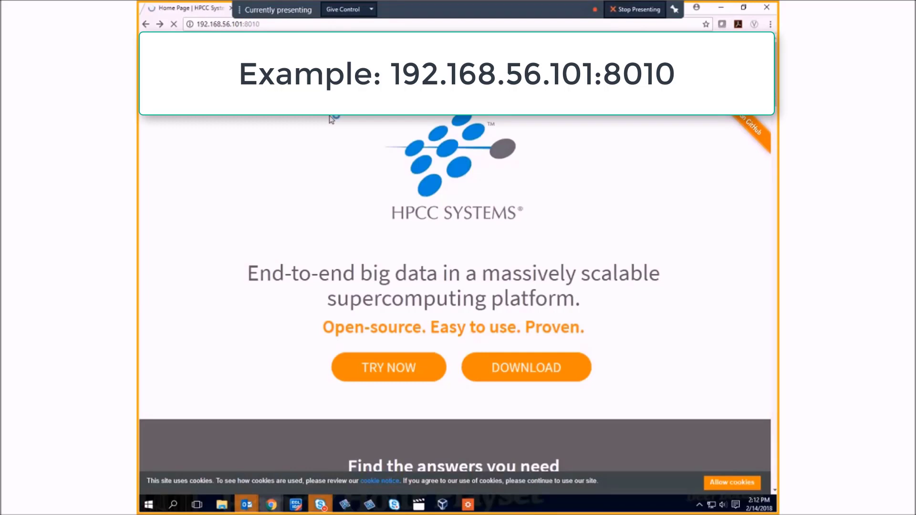